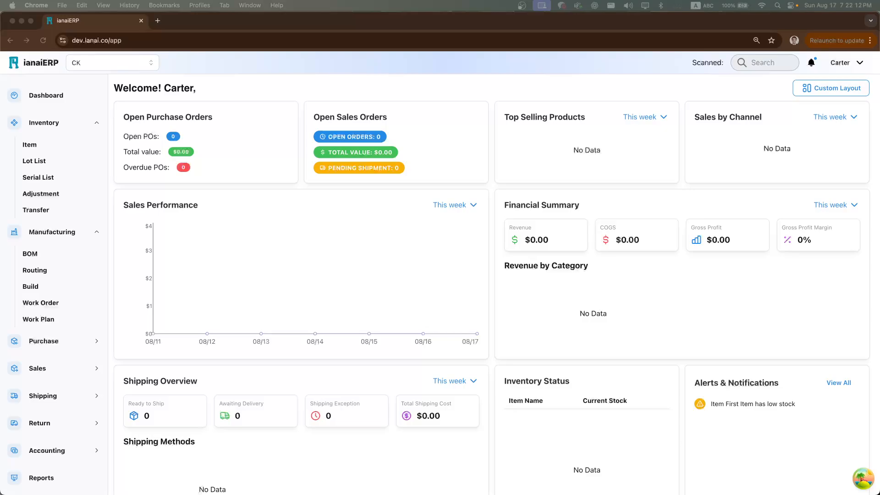
Look through the build orders, the inventory items and the existing bills of materials.
left_click(171, 280)
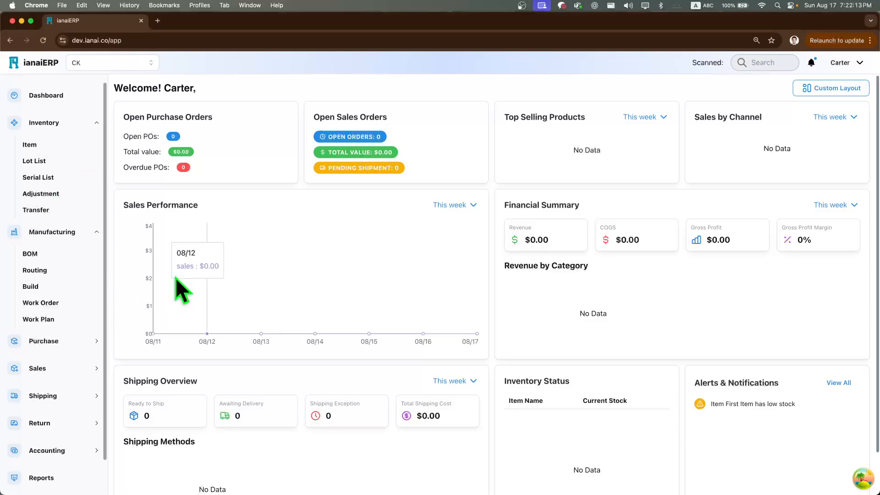
left_click(32, 286)
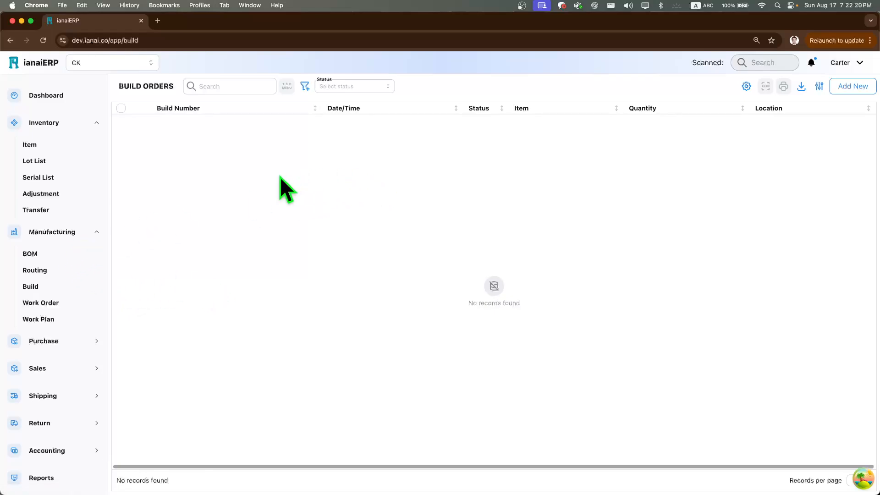
left_click(30, 146)
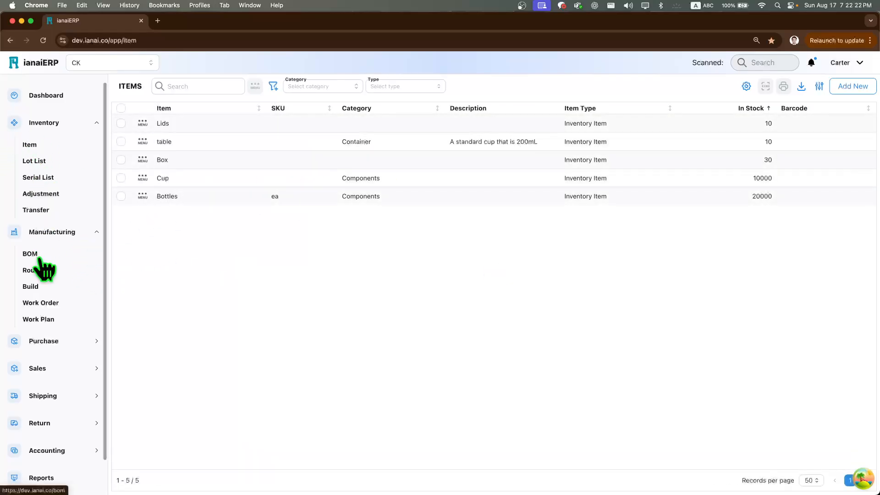
left_click(40, 260)
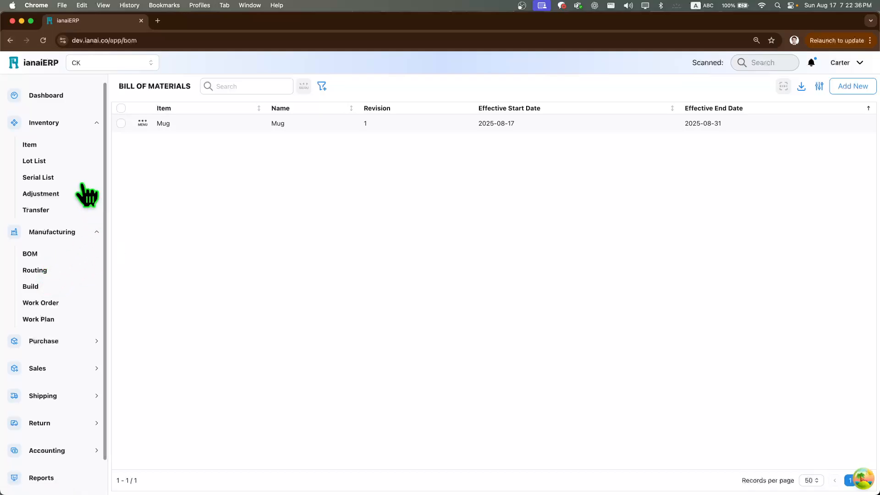
left_click(73, 150)
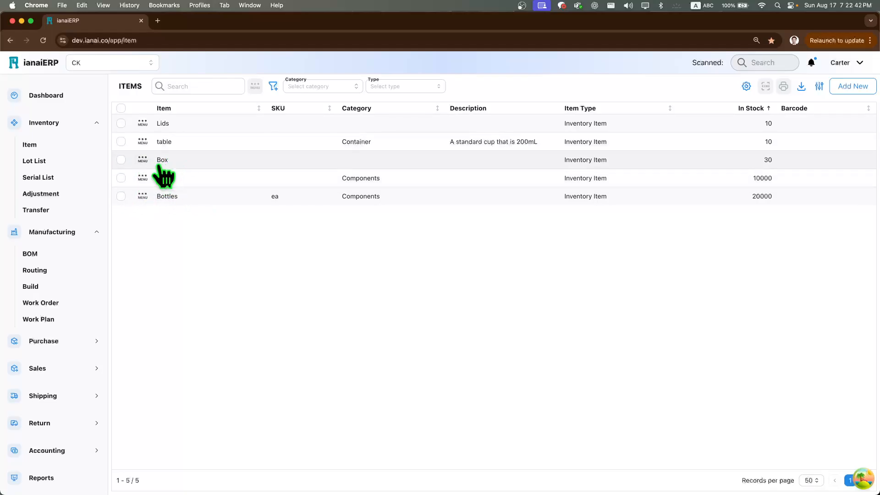
Delete the existing Mug bill of materials.
left_click(44, 255)
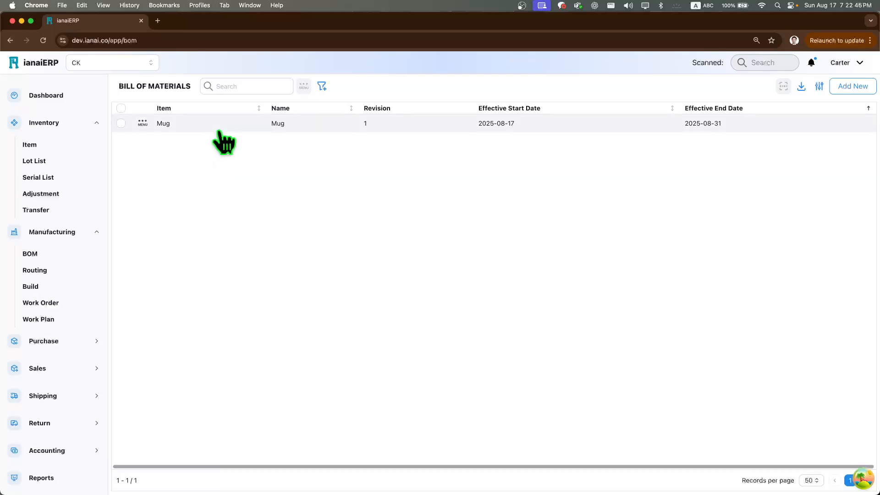
left_click(142, 123)
left_click(145, 185)
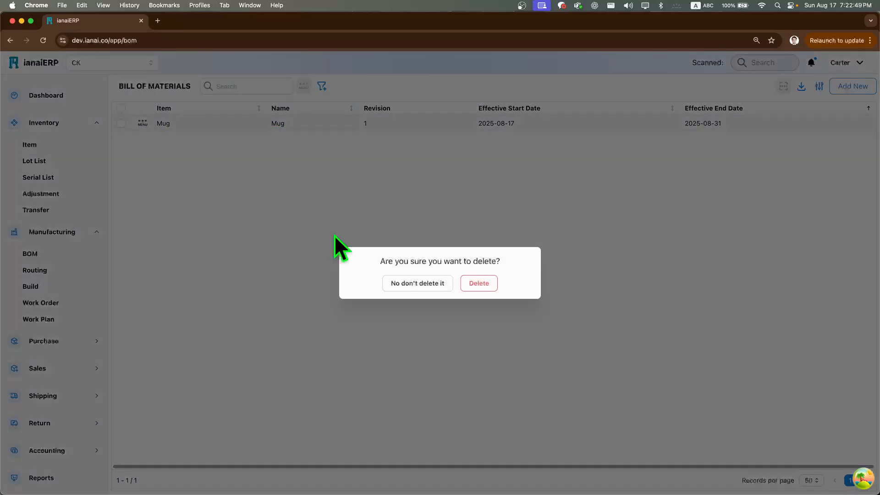
left_click(481, 284)
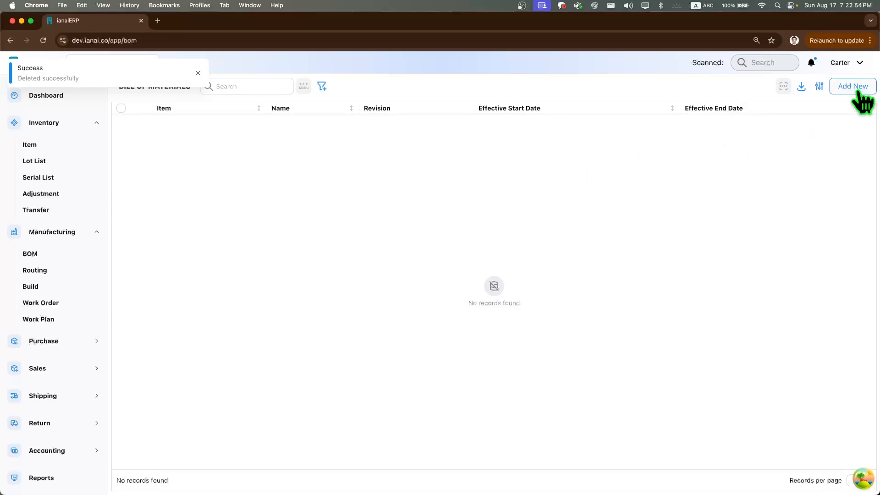
Start a new bill of materials and name it Mug.
left_click(856, 89)
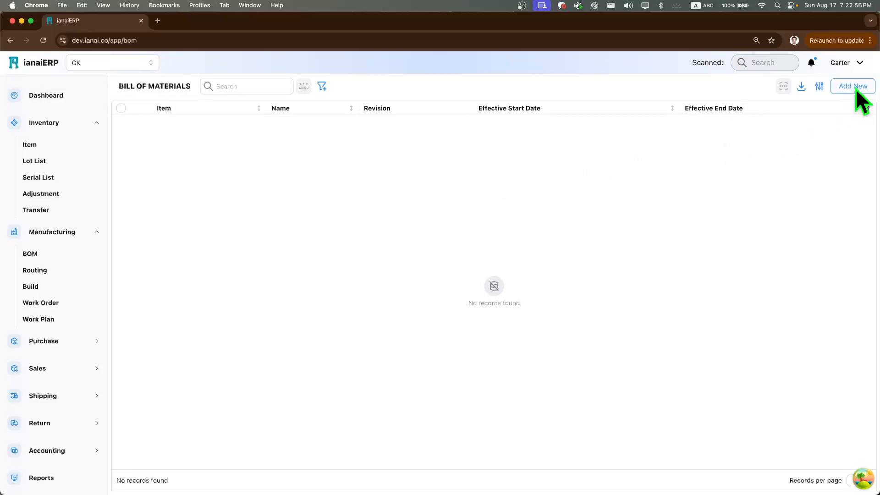
left_click(249, 163)
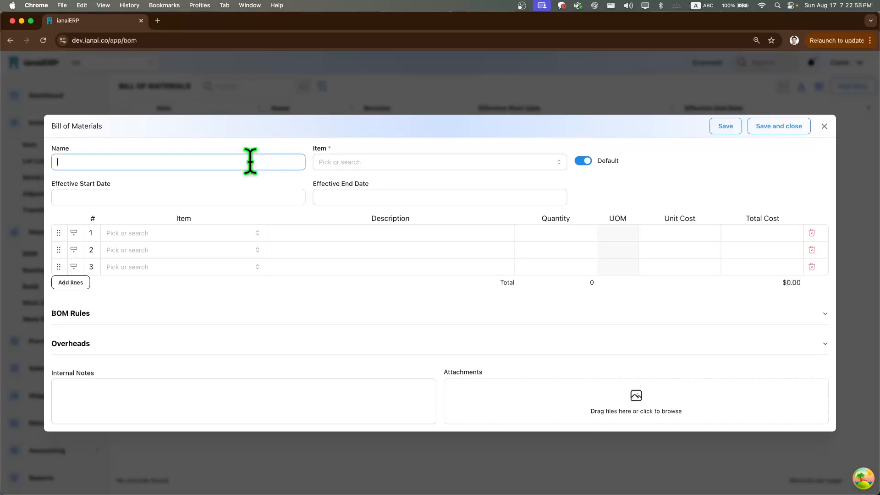
type("Mug")
Create a new item for the bill of materials, named Mug and with the type Assembly.
left_click(394, 166)
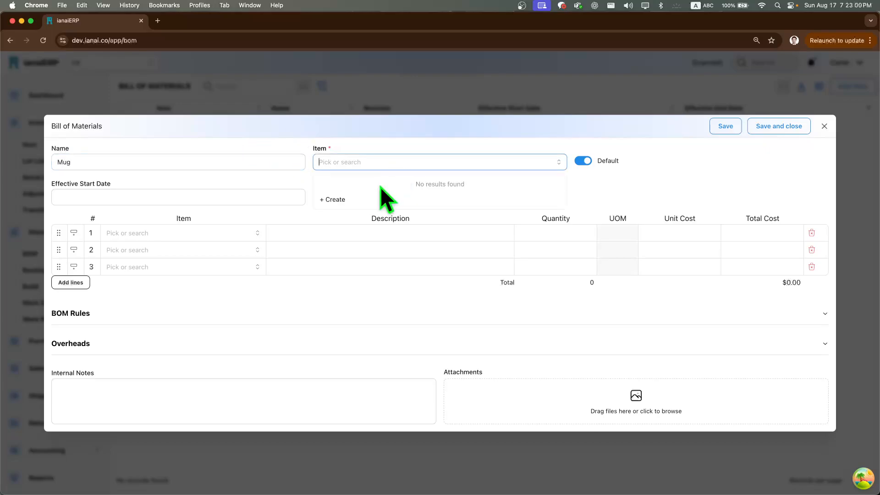
left_click(365, 212)
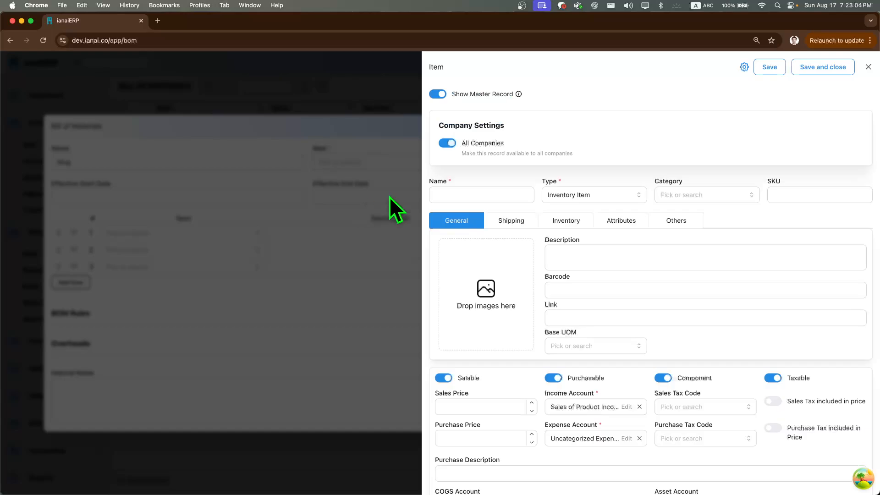
left_click(436, 191)
type("Mug")
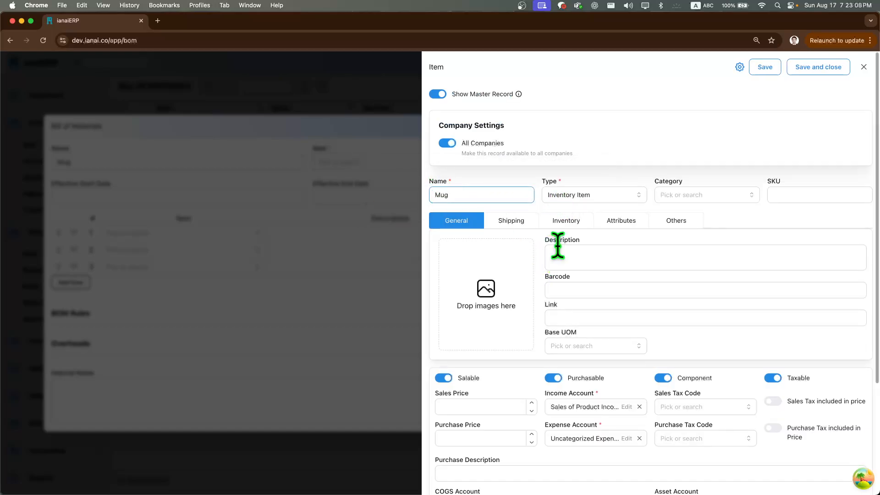
left_click(591, 196)
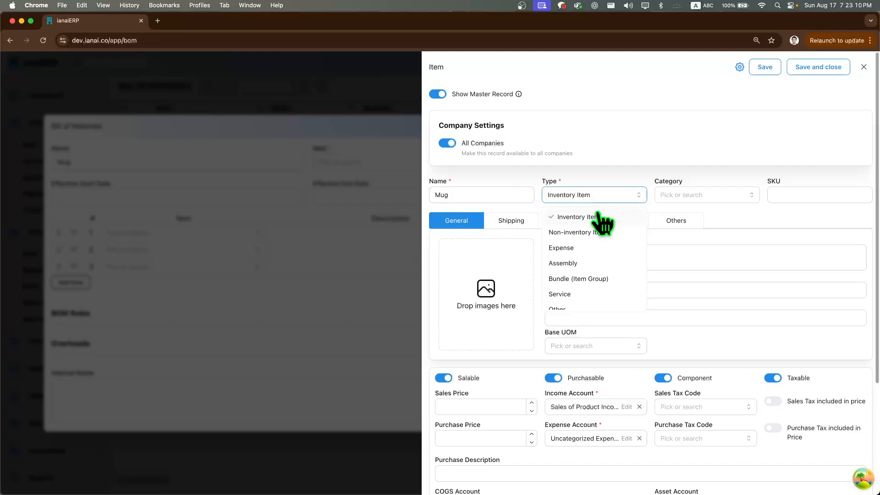
left_click(589, 261)
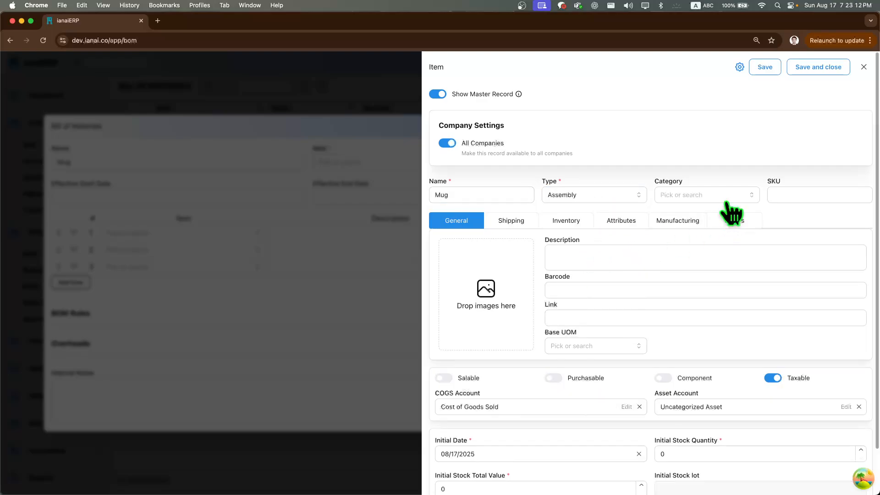
Set the new item's initial location to Coffee Stand, rename it Mug2, and save and close it.
scroll(615, 349, "down", 2)
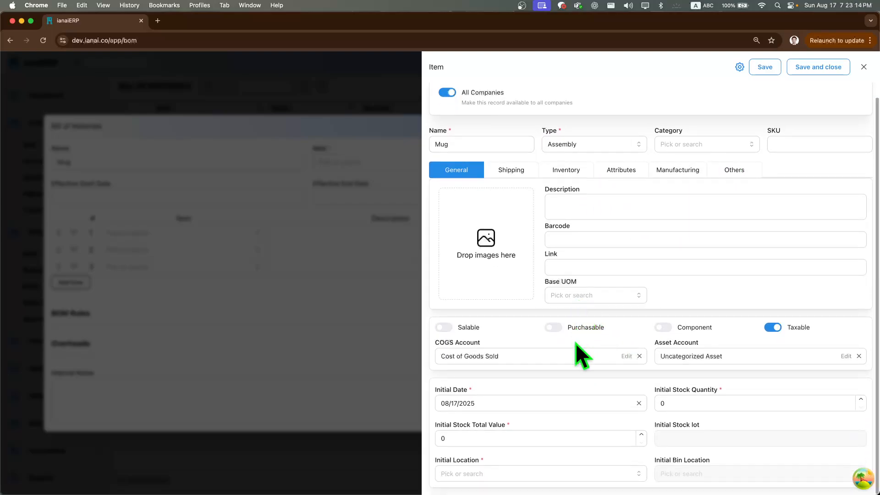
left_click(550, 475)
left_click(541, 438)
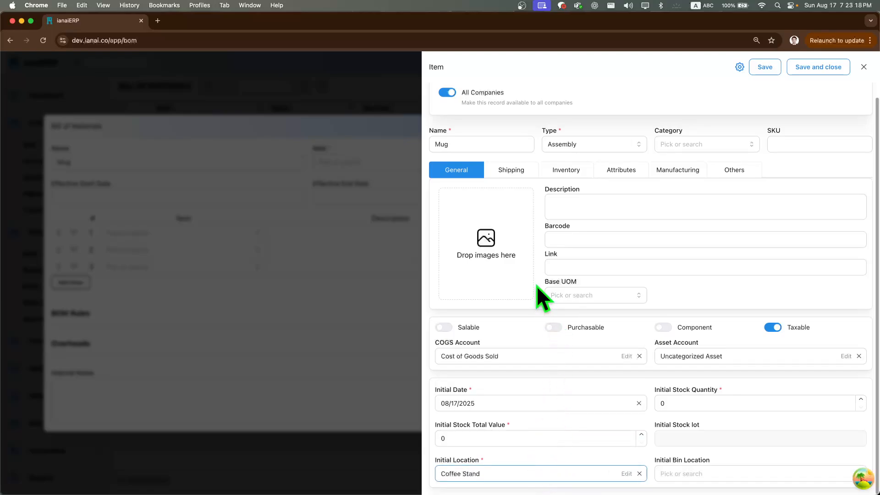
scroll(527, 275, "up", 2)
left_click(496, 196)
type("2")
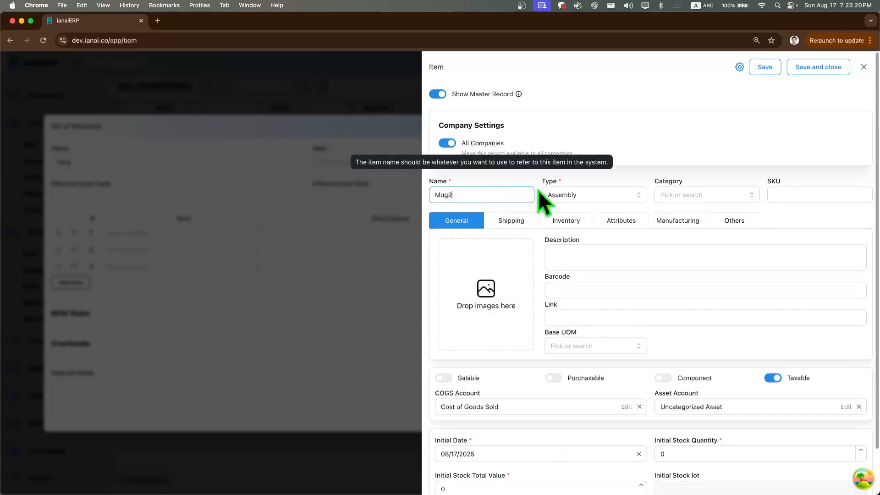
left_click(811, 67)
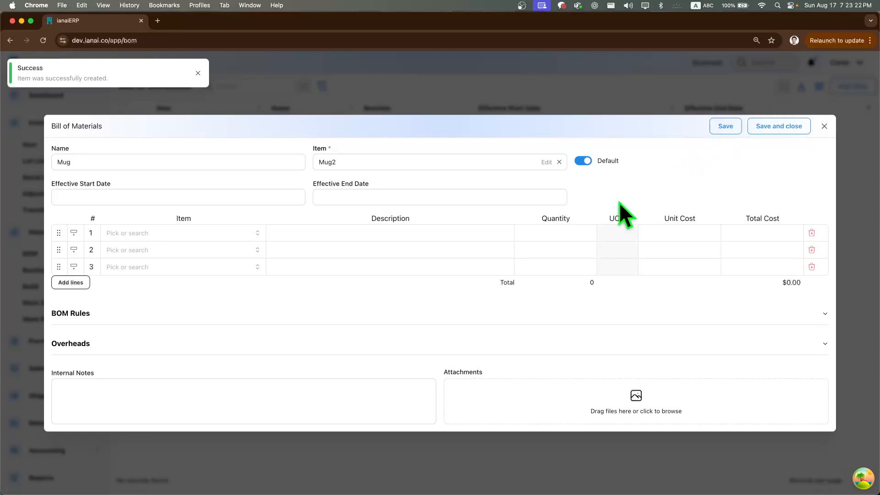
Set the bill of materials' effective start date to 08/17/2025 and end date to 08/31/2025.
left_click(132, 198)
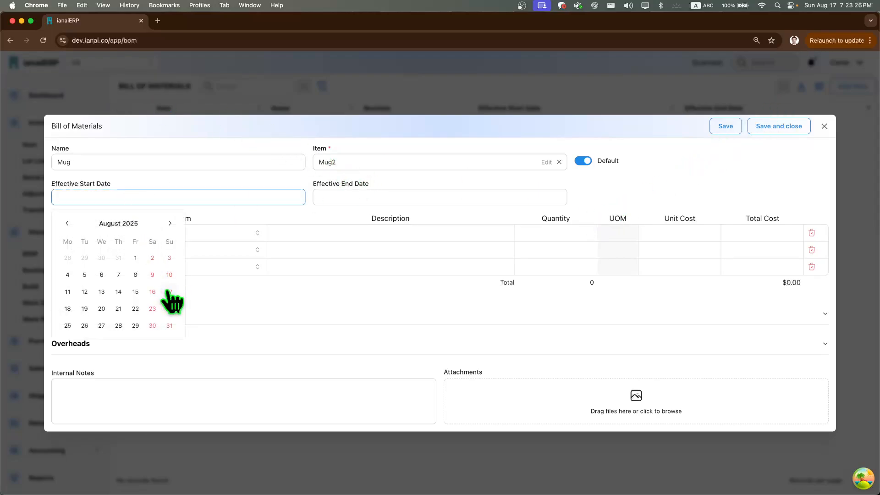
left_click(169, 291)
left_click(372, 198)
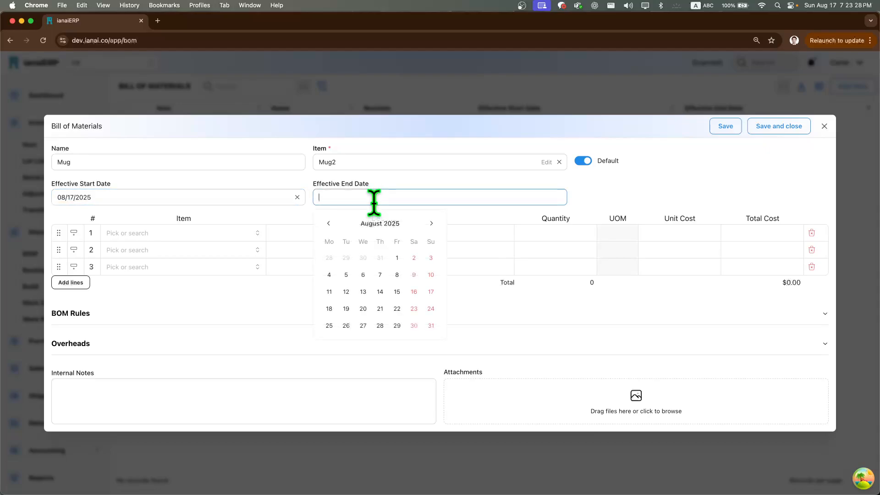
left_click(430, 326)
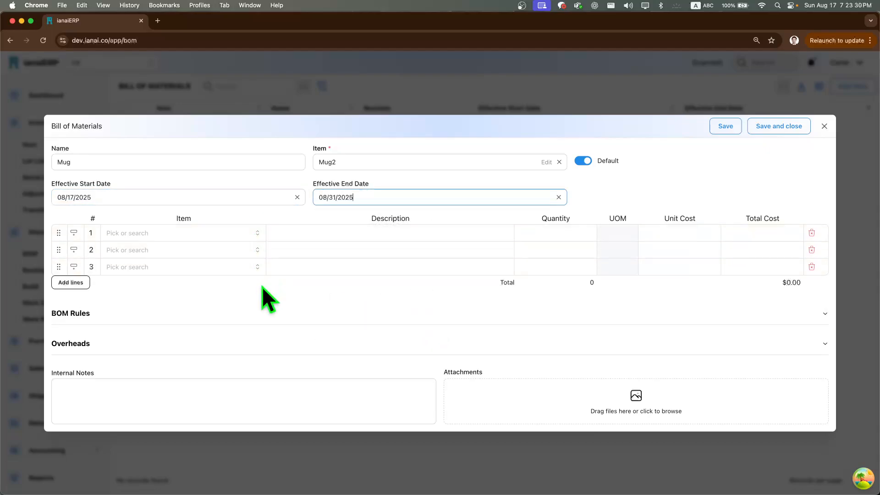
Add Cup, Lids and Box as the three component lines of the bill of materials.
left_click(215, 235)
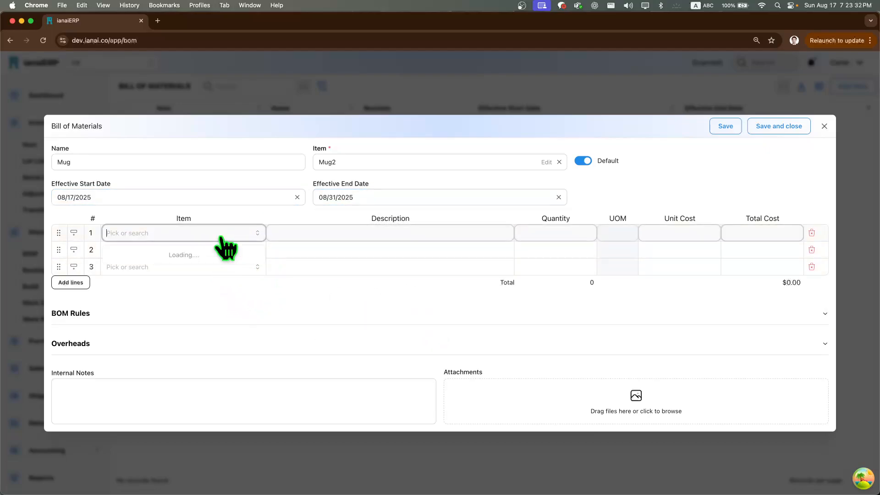
left_click(205, 270)
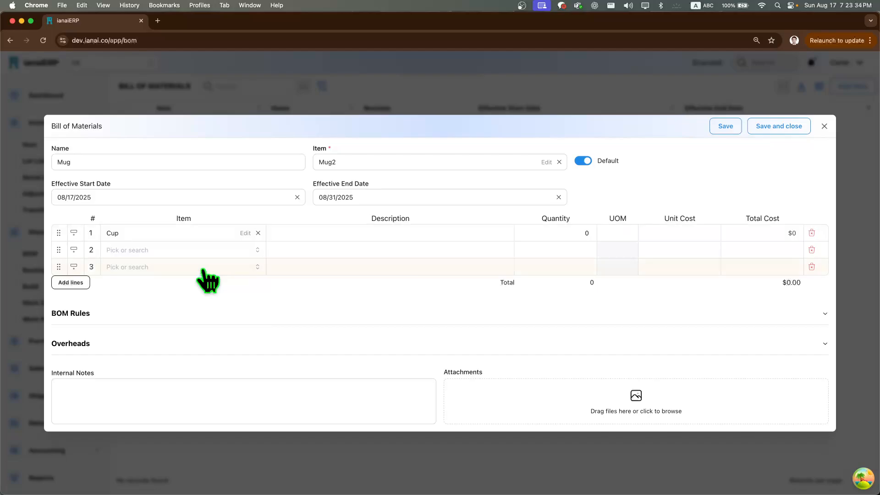
left_click(216, 250)
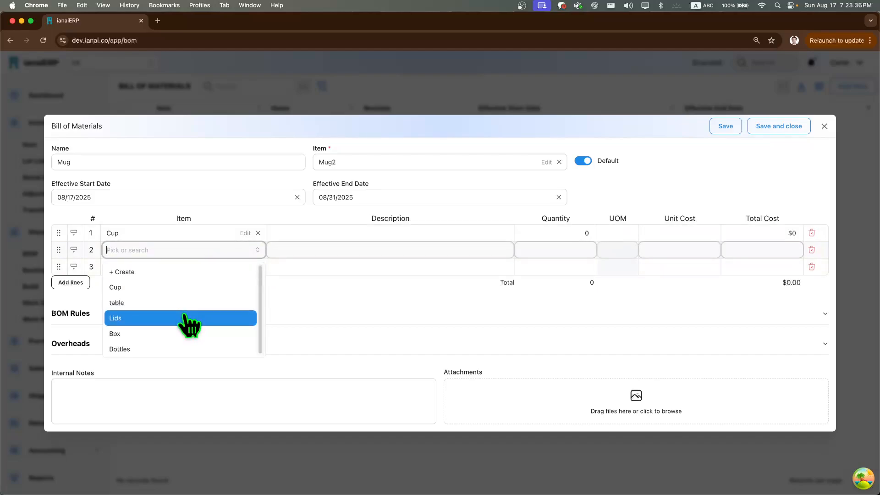
left_click(185, 317)
left_click(217, 270)
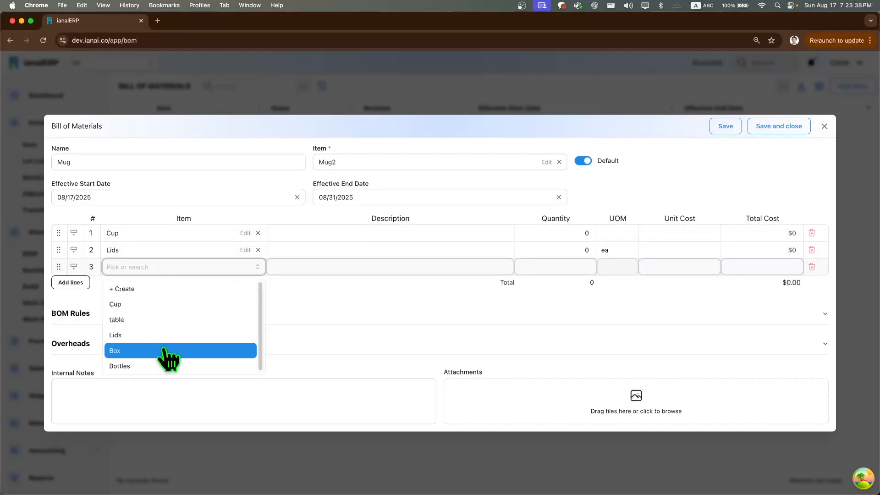
left_click(170, 351)
Rename the bill of materials as Mug Set and set the quantities of Cup, Lids and Box to 1 each.
left_click(172, 163)
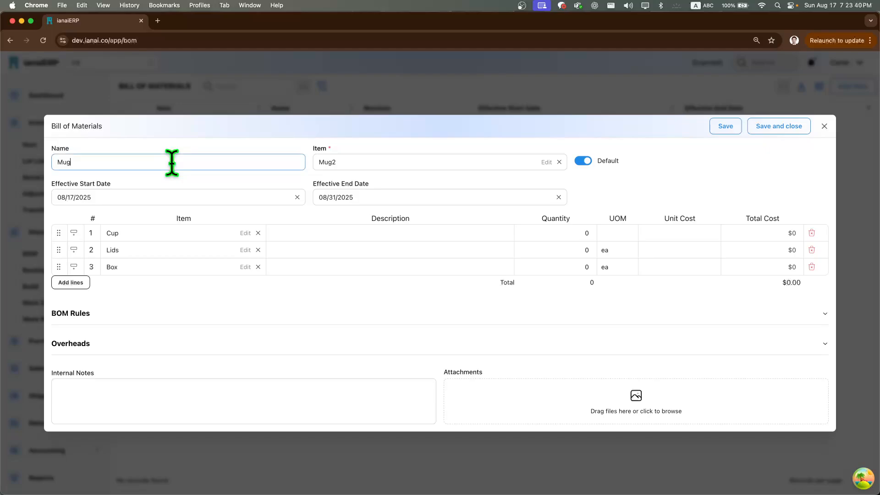
type("Set")
left_click(584, 234)
type("1")
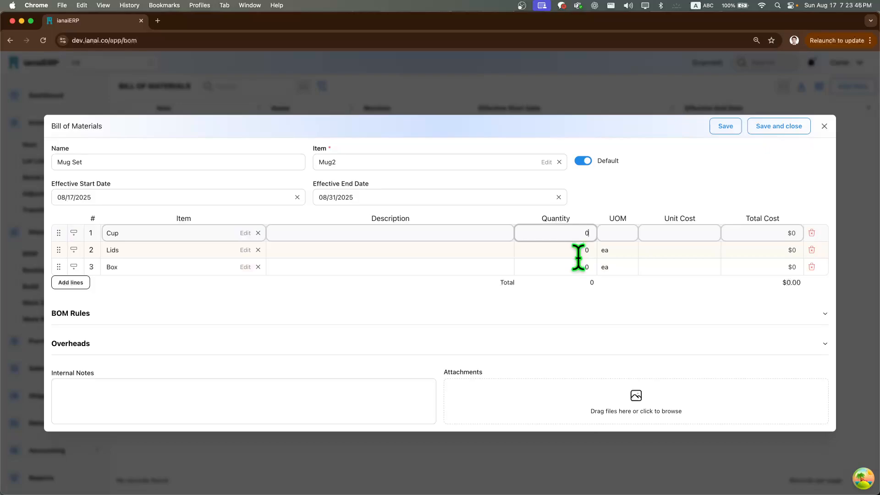
left_click(590, 252)
type("1")
left_click(581, 265)
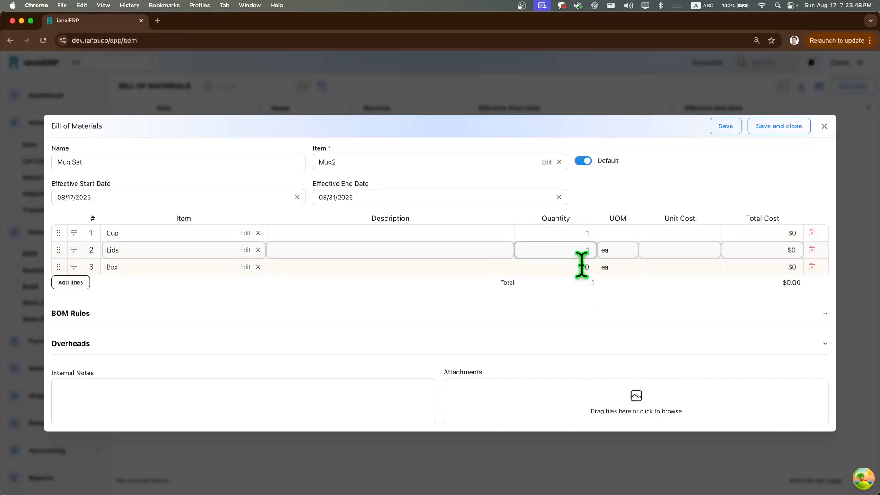
left_click(578, 256)
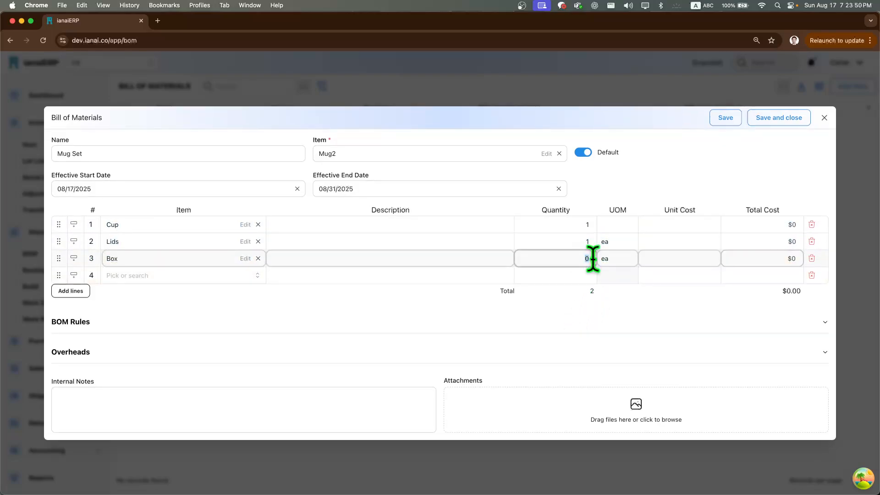
type("1")
Expand the BOM Rules section to review it, and save the Mug Set bill of materials.
left_click(264, 323)
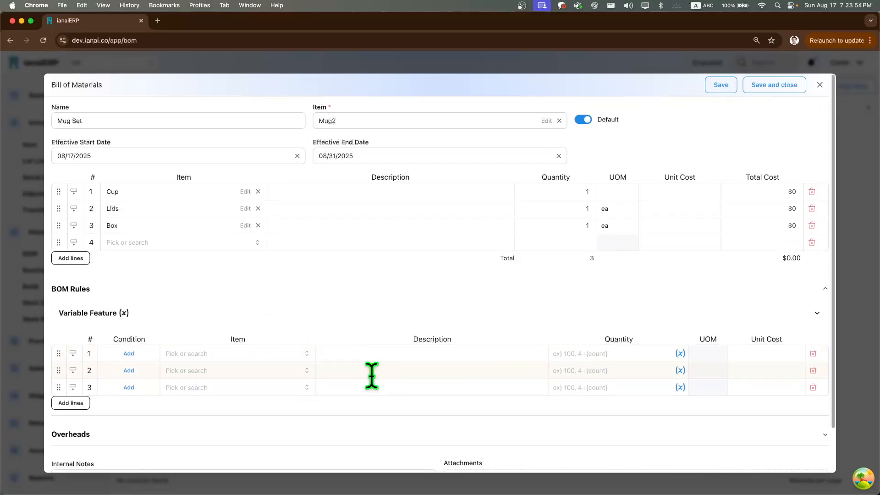
scroll(202, 298, "down", 1)
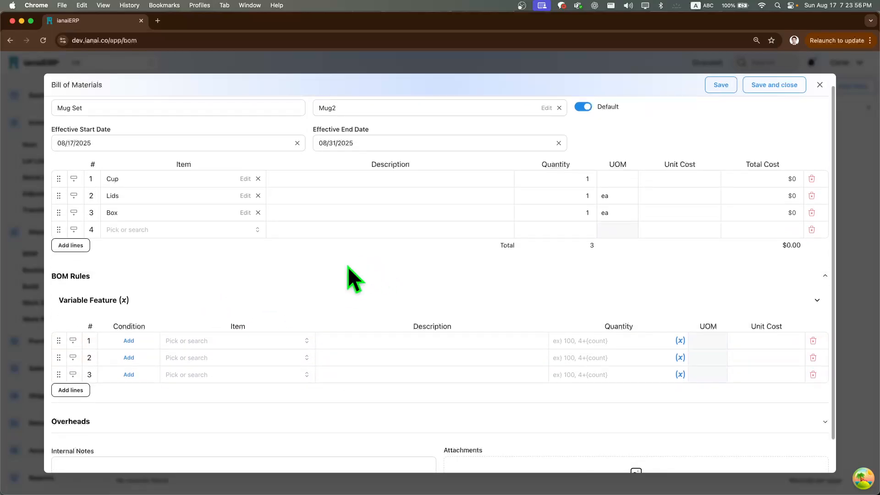
scroll(326, 291, "down", 3)
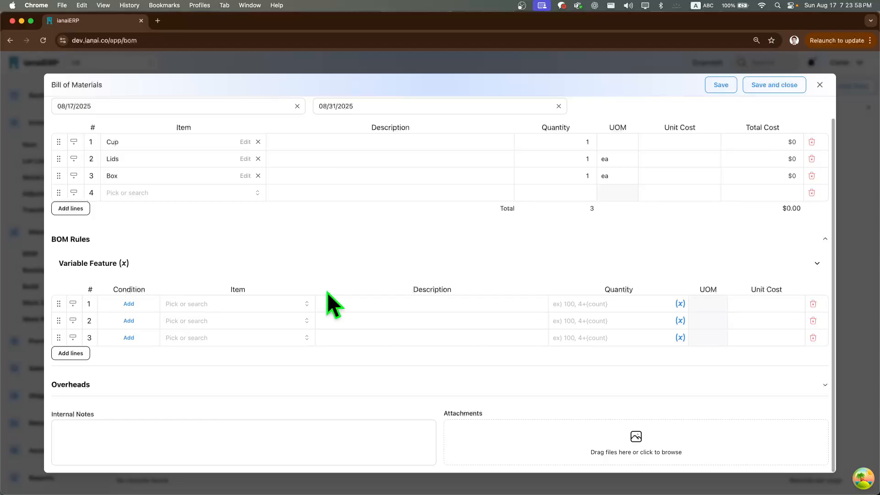
scroll(326, 293, "up", 4)
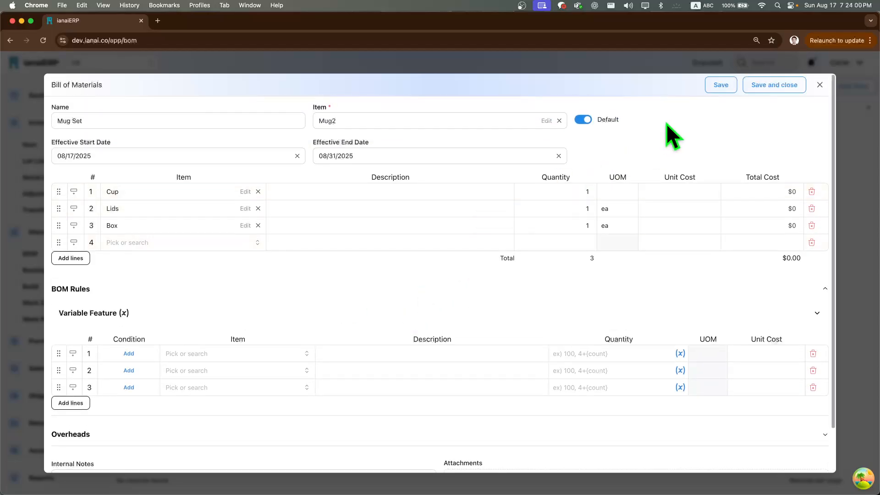
left_click(729, 90)
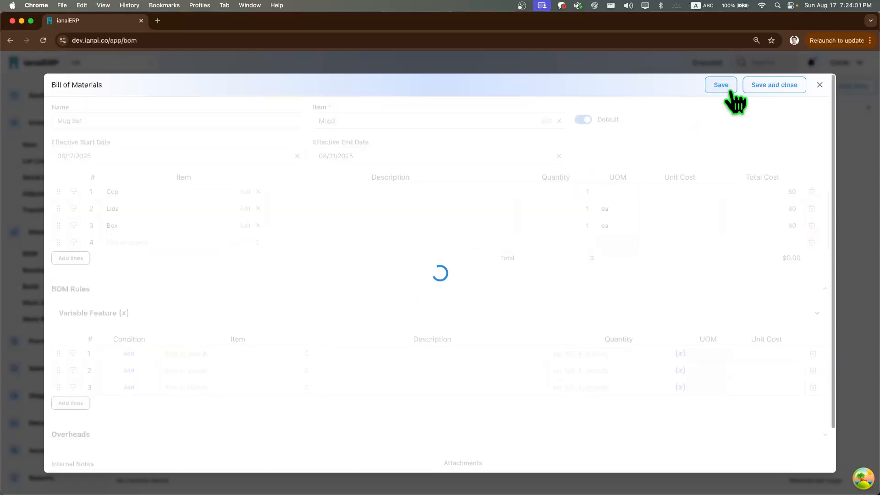
Save and close the Mug Set bill of materials, and open the build orders list.
left_click(759, 91)
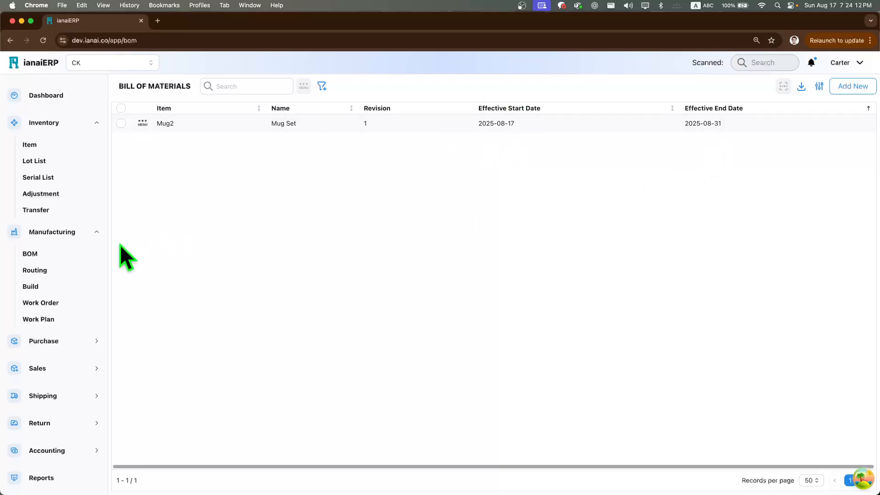
left_click(56, 286)
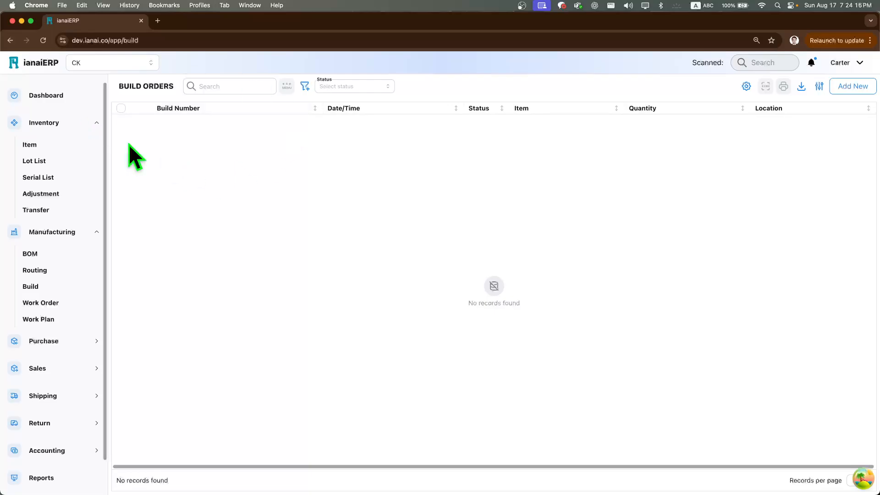
Start a new build order for Mug2 from the Mug Set BOM and set its location to Coffee Stand.
left_click(833, 91)
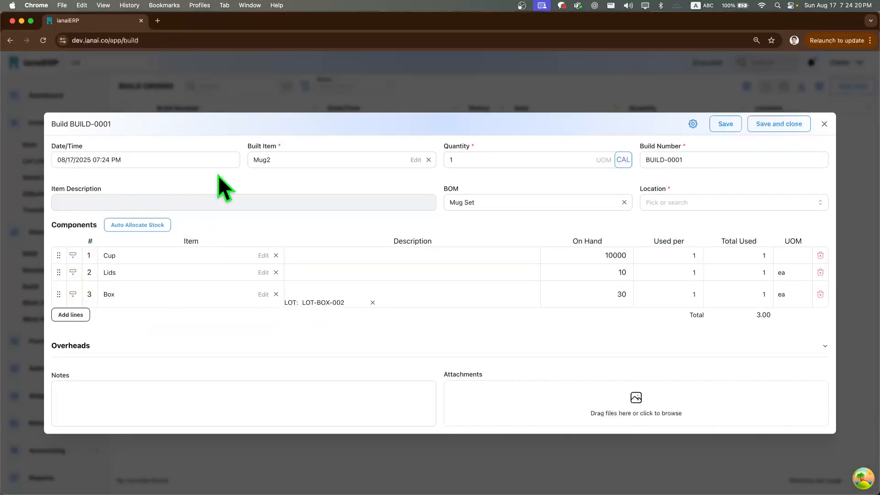
left_click(265, 165)
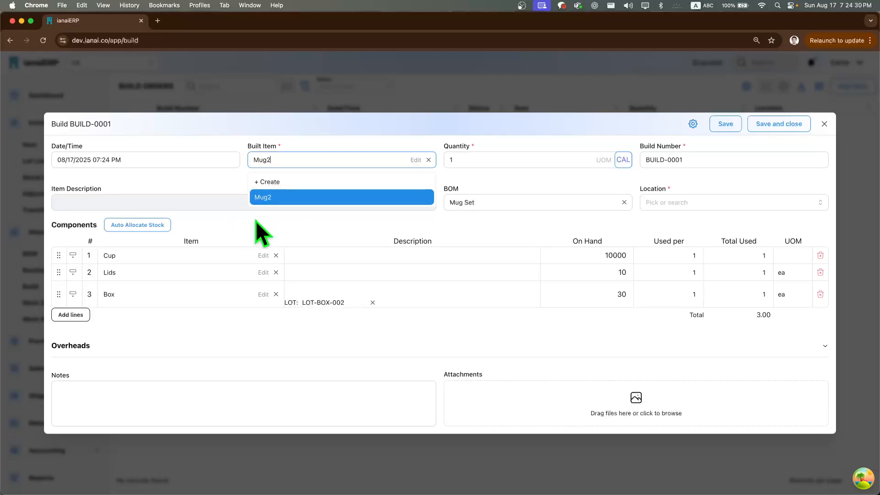
left_click(232, 177)
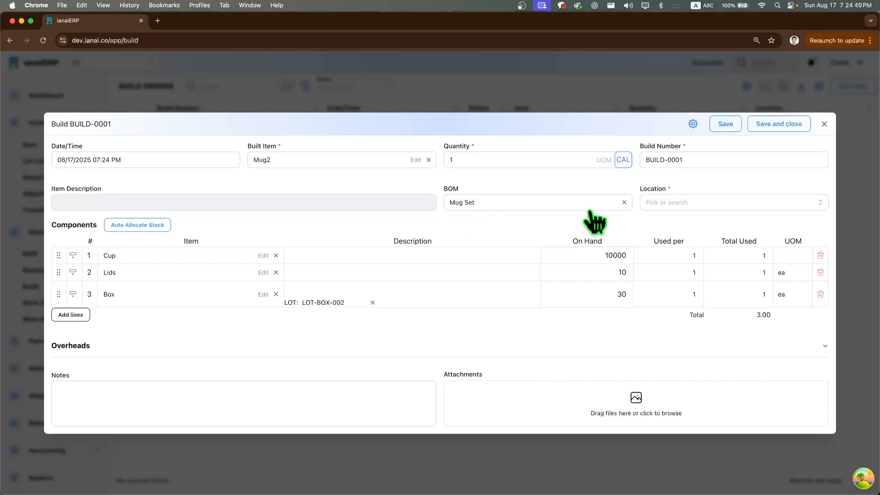
left_click(661, 204)
left_click(683, 274)
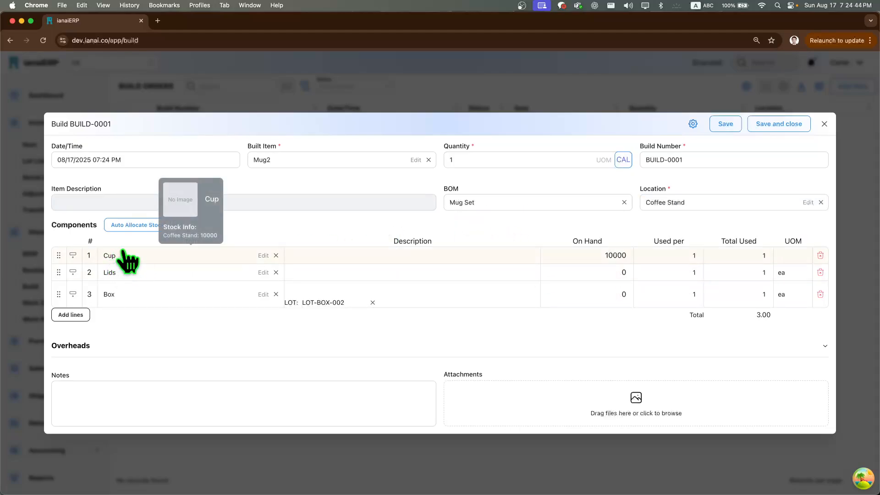
Try to save the Mug2 build order at Coffee Stand, and leave it without saving.
mouse_move(125, 275)
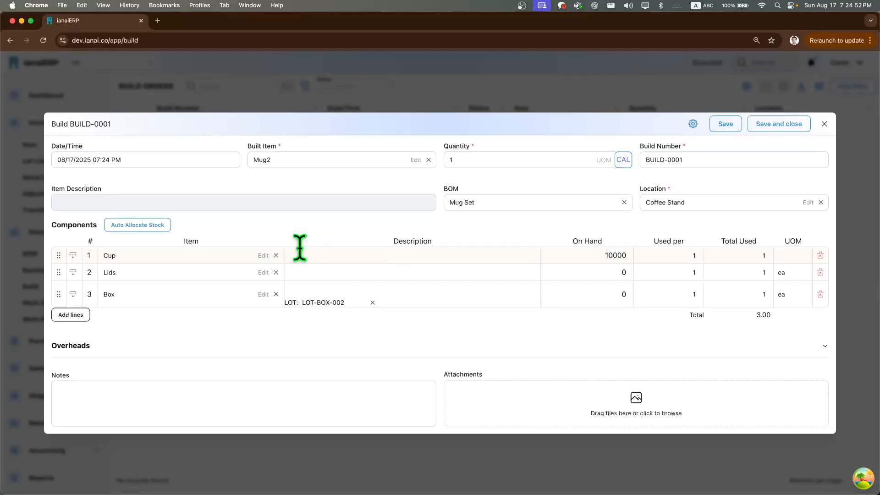
mouse_move(213, 276)
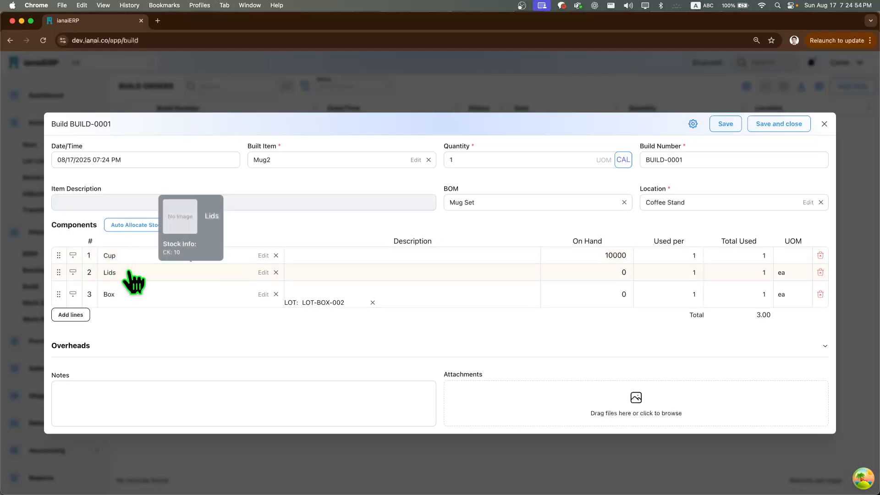
mouse_move(117, 297)
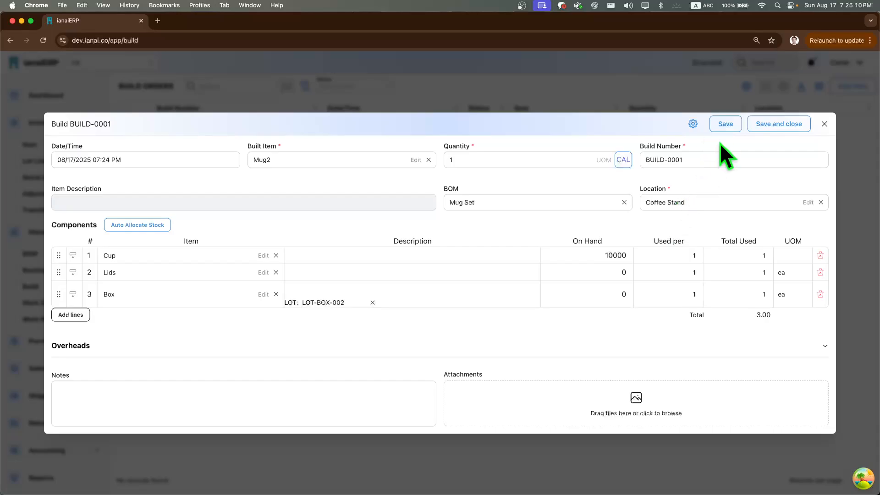
left_click(730, 130)
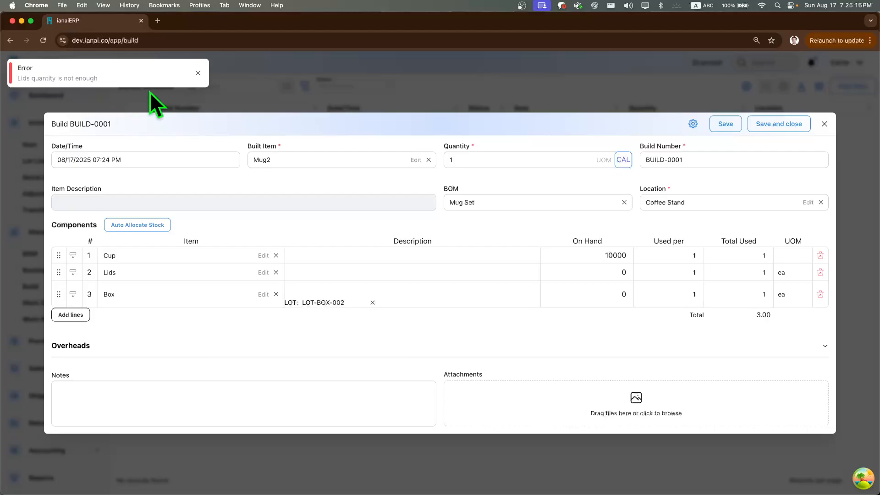
left_click(196, 73)
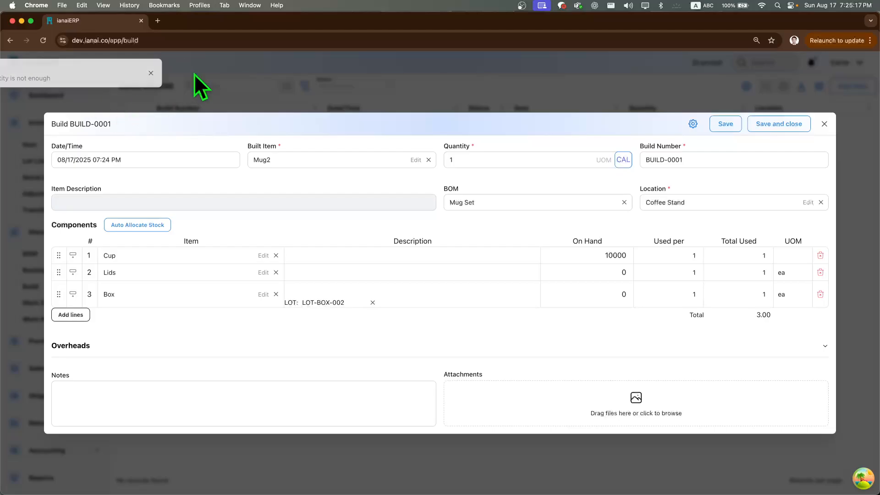
left_click(823, 124)
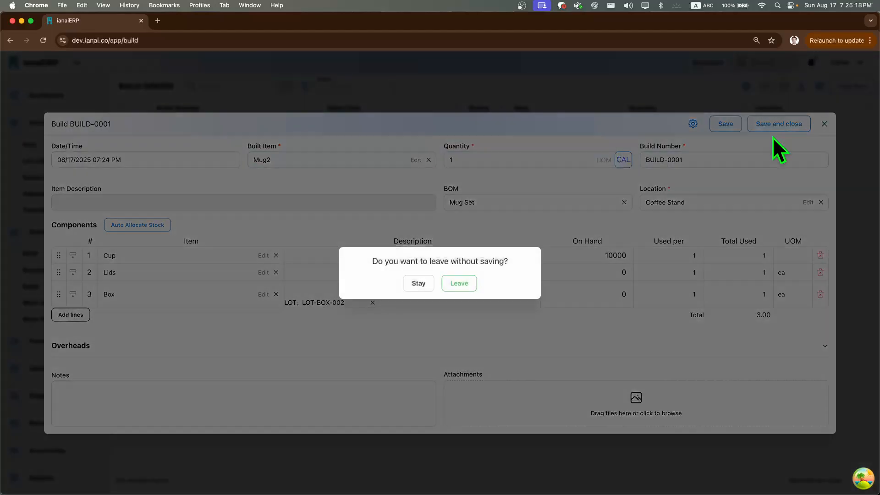
left_click(452, 284)
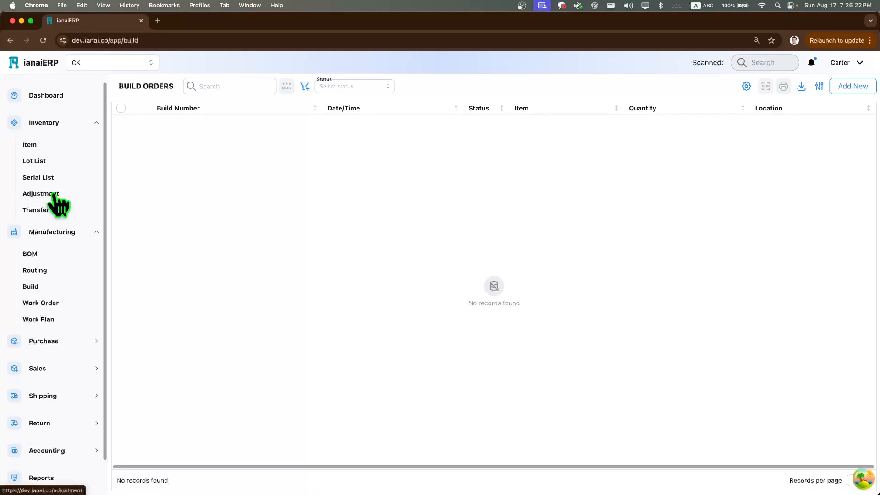
Create an inventory adjustment with Lids and Box as its item lines and Coffee Stand as the location.
left_click(69, 196)
left_click(853, 87)
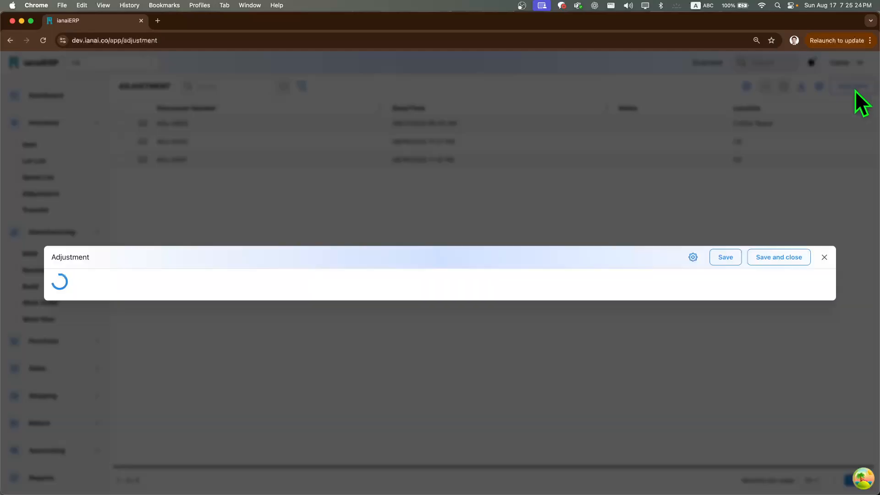
left_click(170, 272)
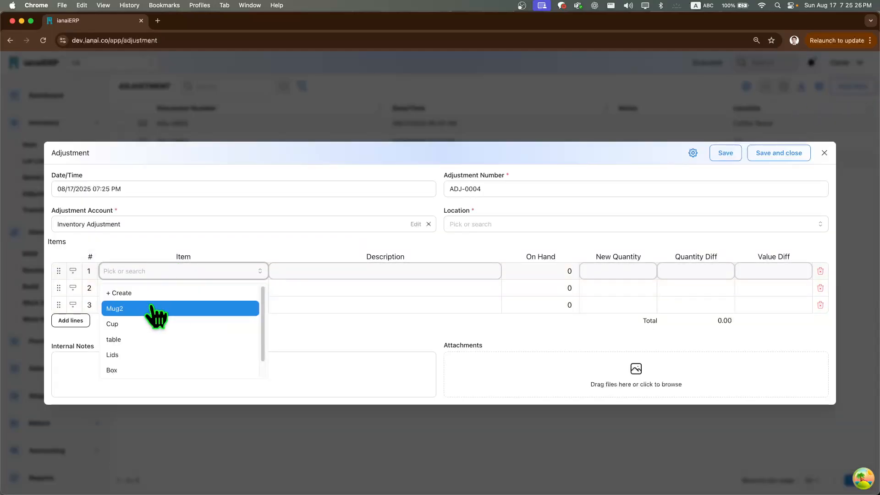
left_click(146, 339)
left_click(153, 272)
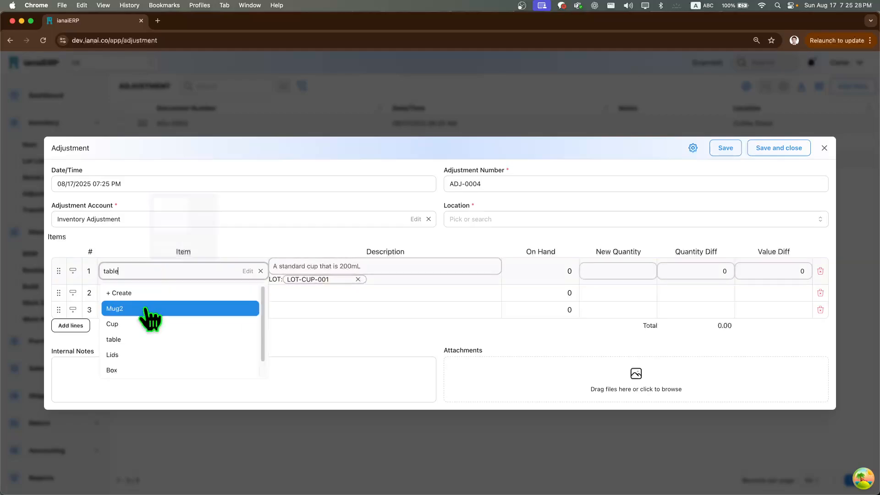
left_click(134, 356)
left_click(166, 294)
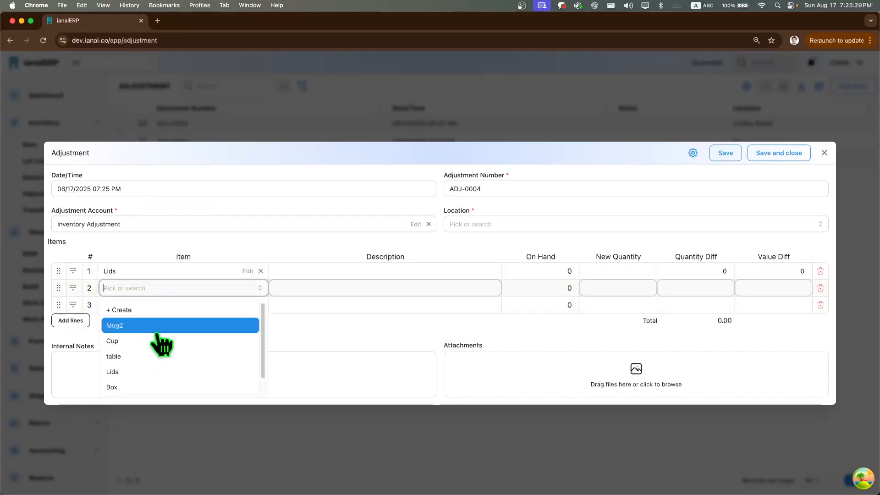
left_click(144, 385)
left_click(486, 225)
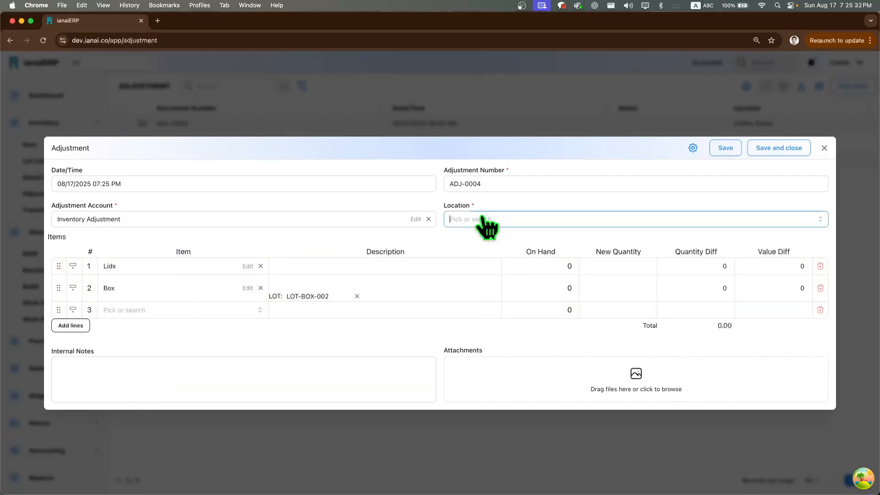
left_click(463, 319)
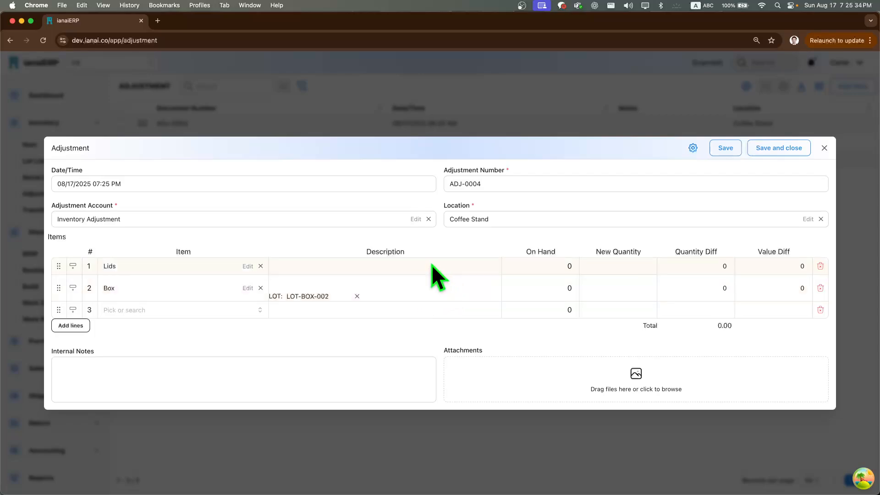
Set the new quantities of Lids and Box to 30 each, and save and close the adjustment.
left_click(632, 266)
left_click(595, 355)
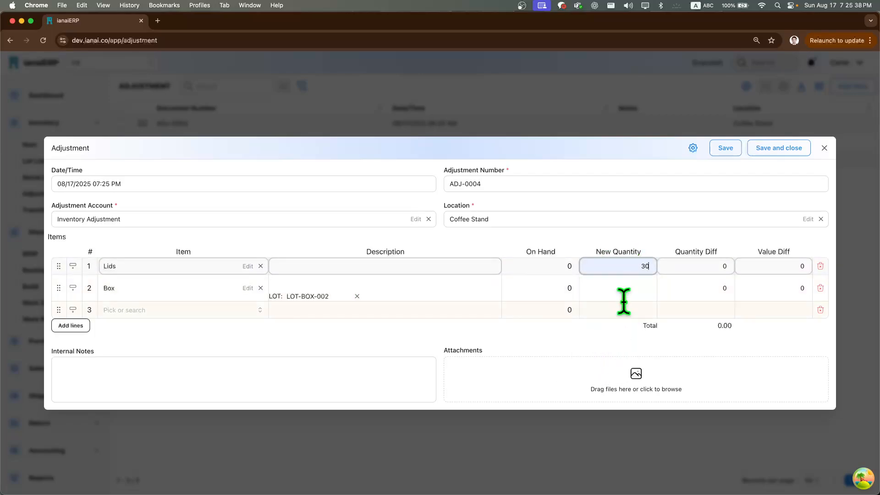
left_click(630, 288)
type("30")
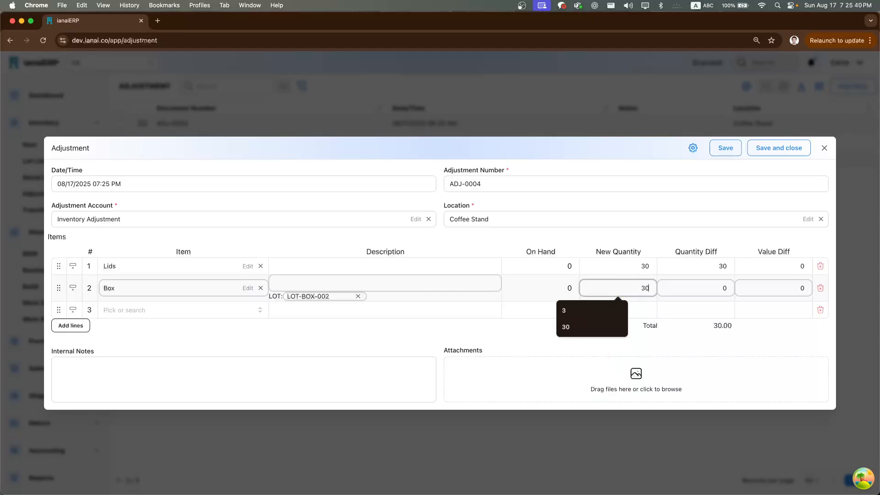
left_click(615, 326)
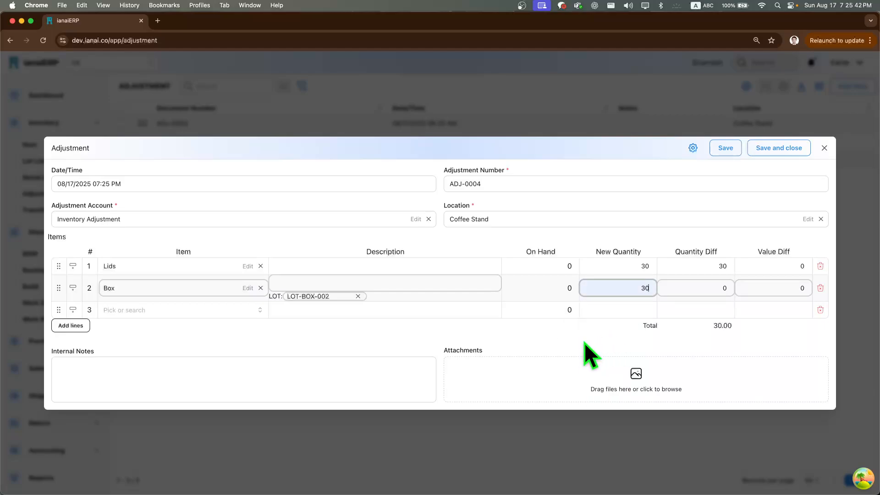
left_click(591, 337)
left_click(785, 150)
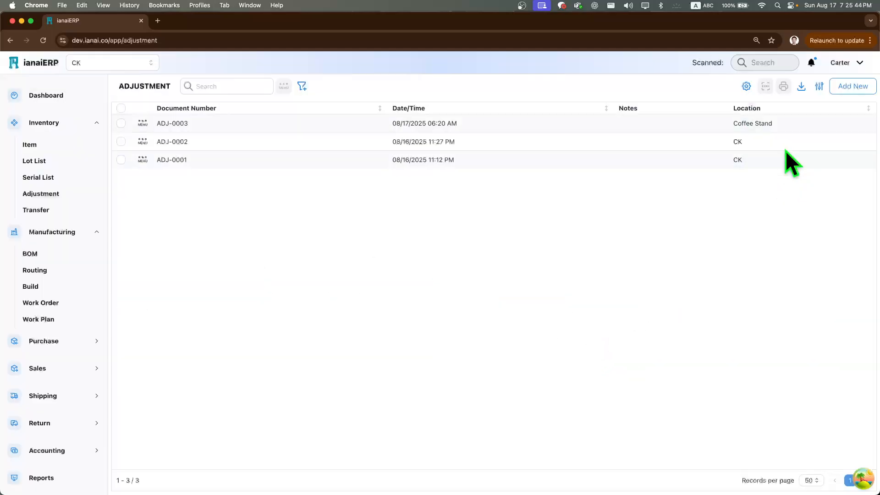
Create a build order for 1 Mug2 from the Mug Set BOM at Coffee Stand, and save and close it.
left_click(46, 287)
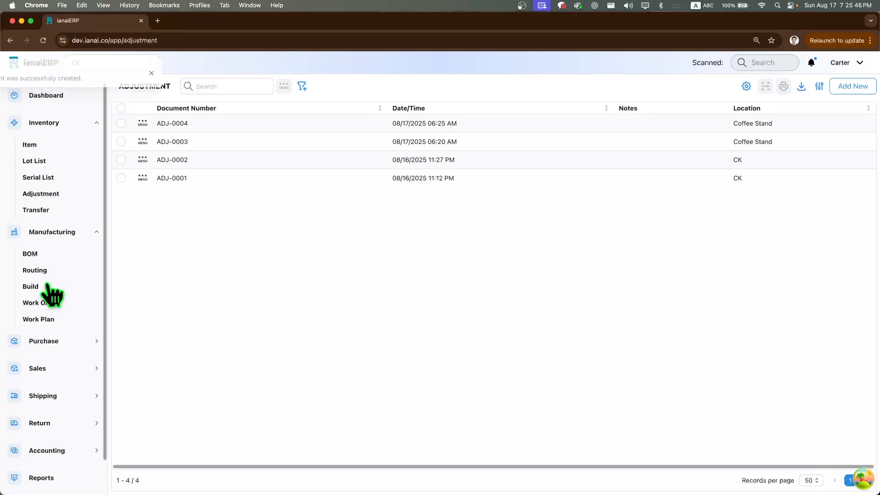
left_click(853, 87)
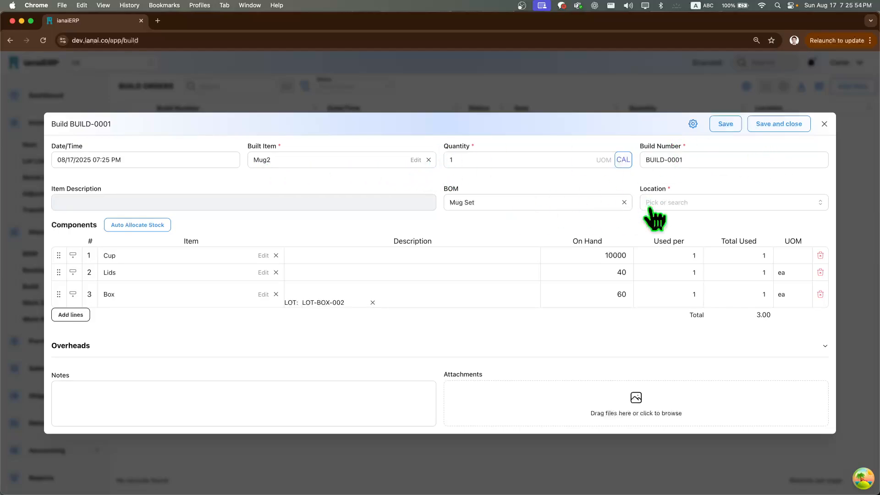
left_click(683, 208)
left_click(670, 272)
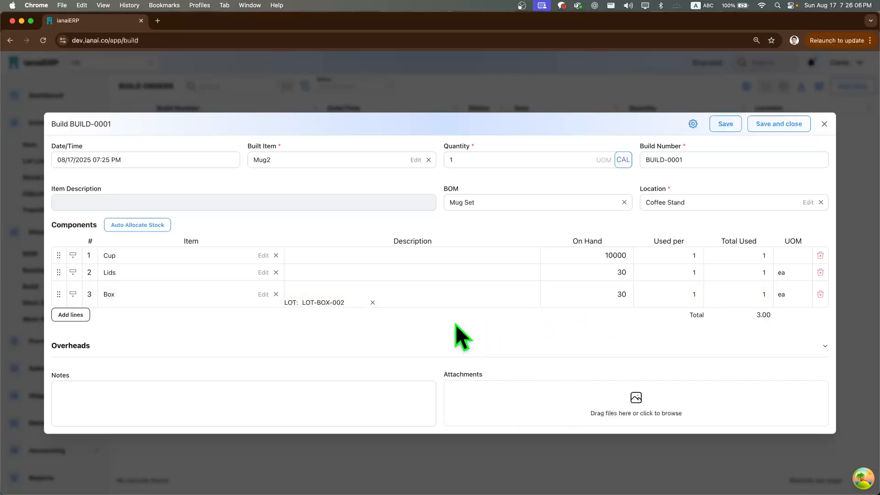
mouse_move(161, 260)
left_click(767, 128)
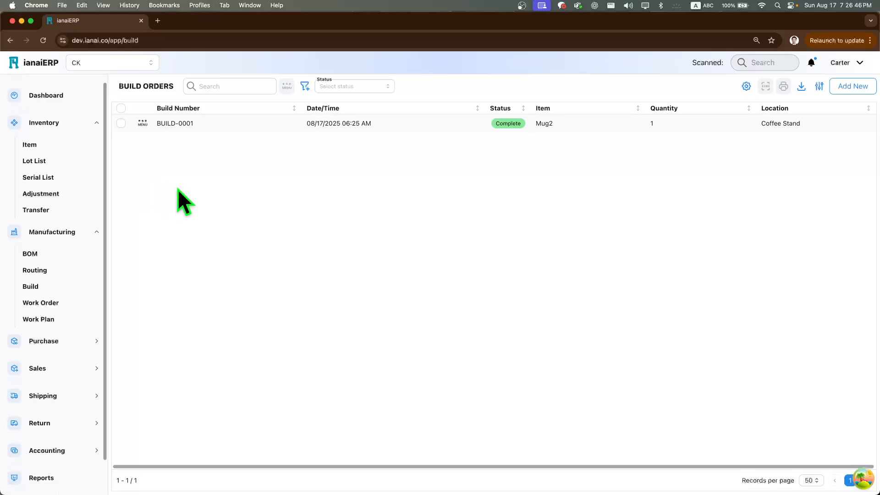
Review the Cup item's stock history from the item list, and return to the build orders list.
left_click(70, 146)
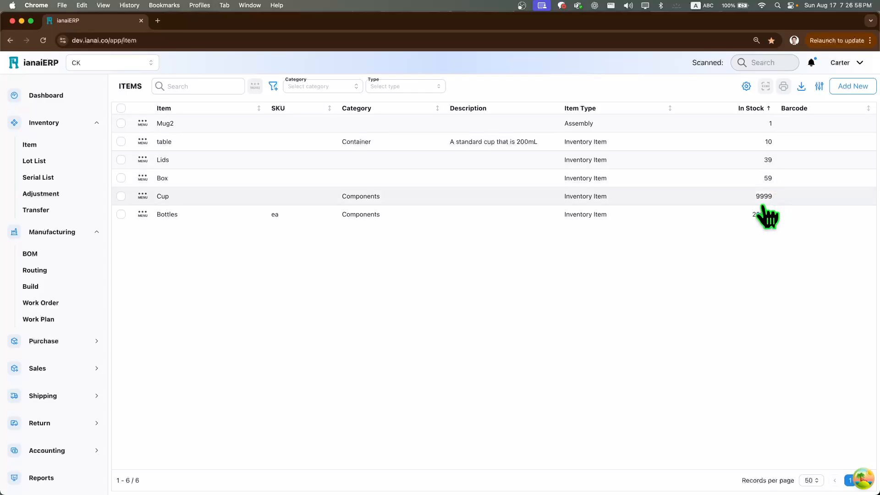
left_click(143, 214)
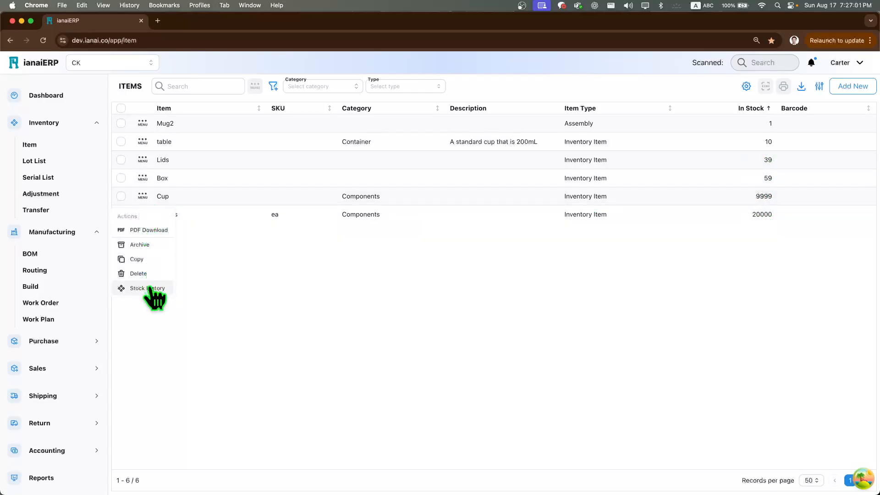
left_click(145, 198)
left_click(144, 197)
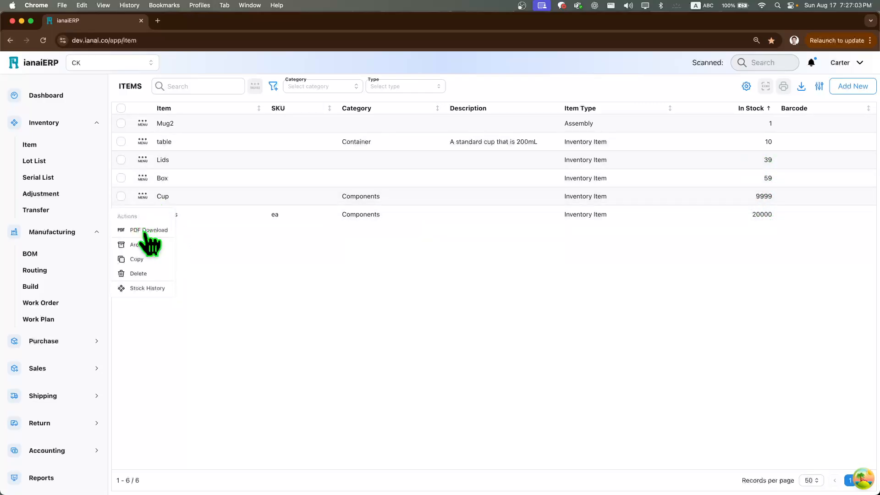
left_click(146, 288)
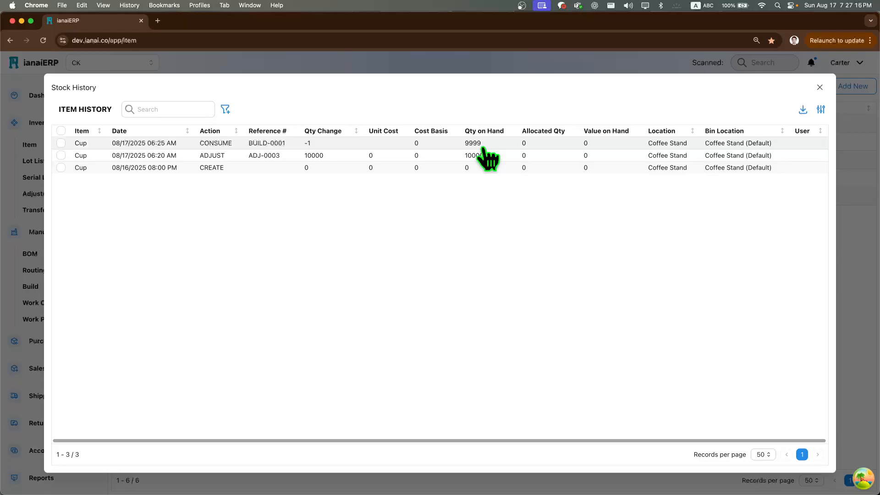
left_click(820, 87)
left_click(45, 287)
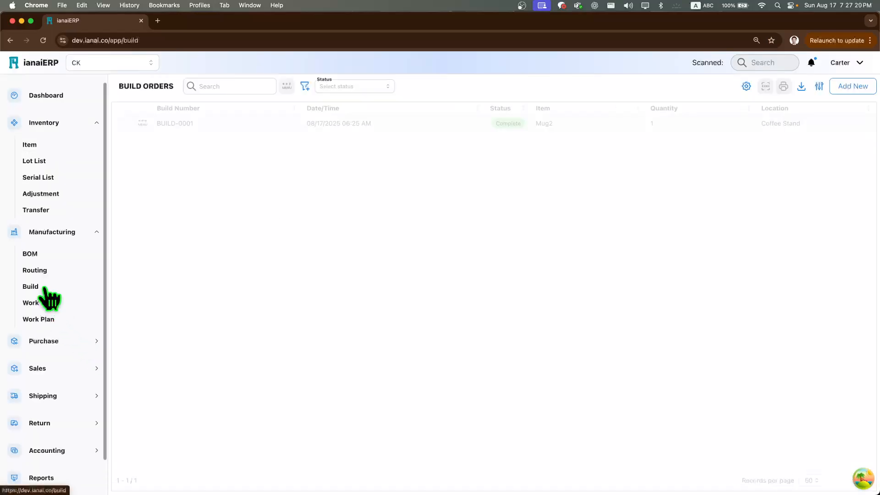